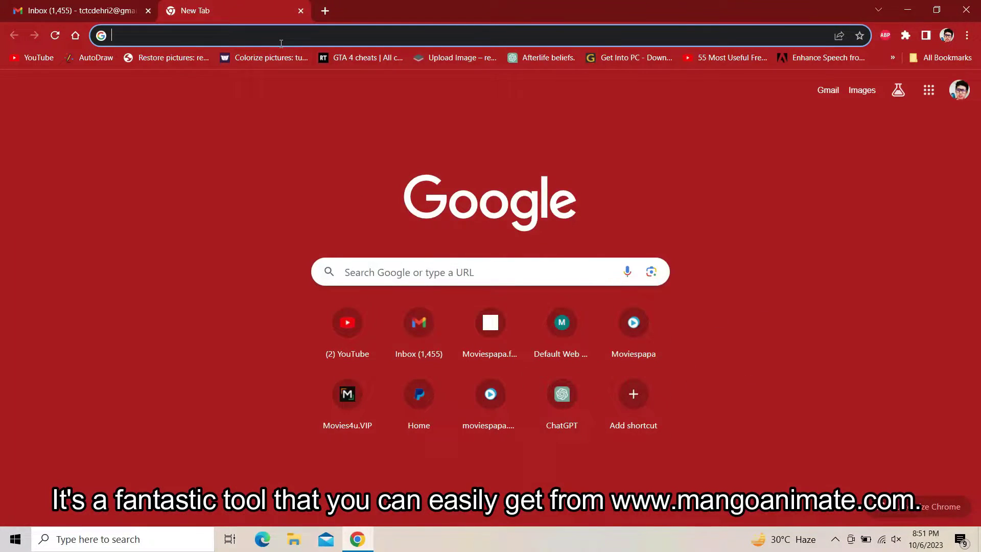
pyautogui.write('www.ma')
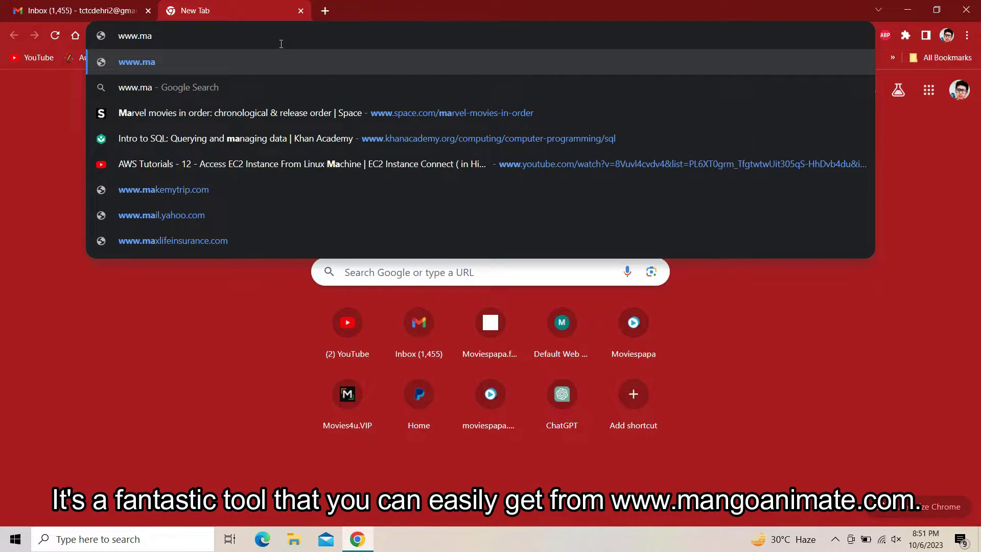
pyautogui.write('ngo')
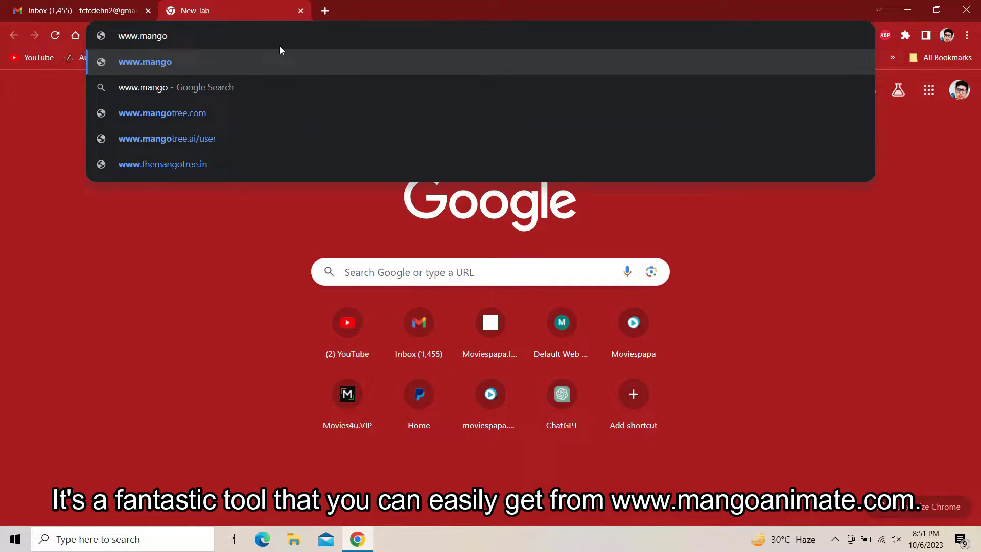
pyautogui.write('animate.com')
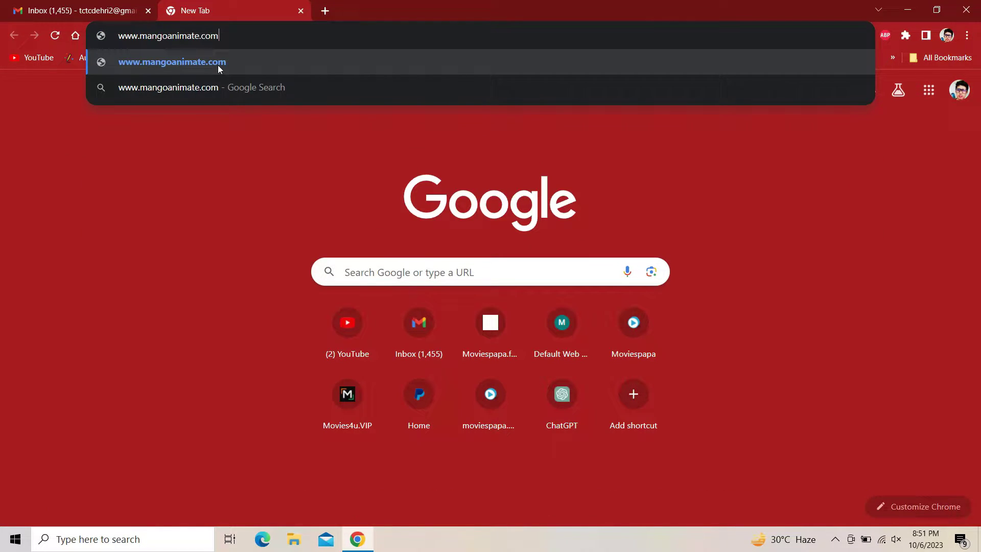
# - Load mangoanimate.com, dismiss the Lifetime Deal popup and start the Mango AM installer download
pyautogui.press('Return')
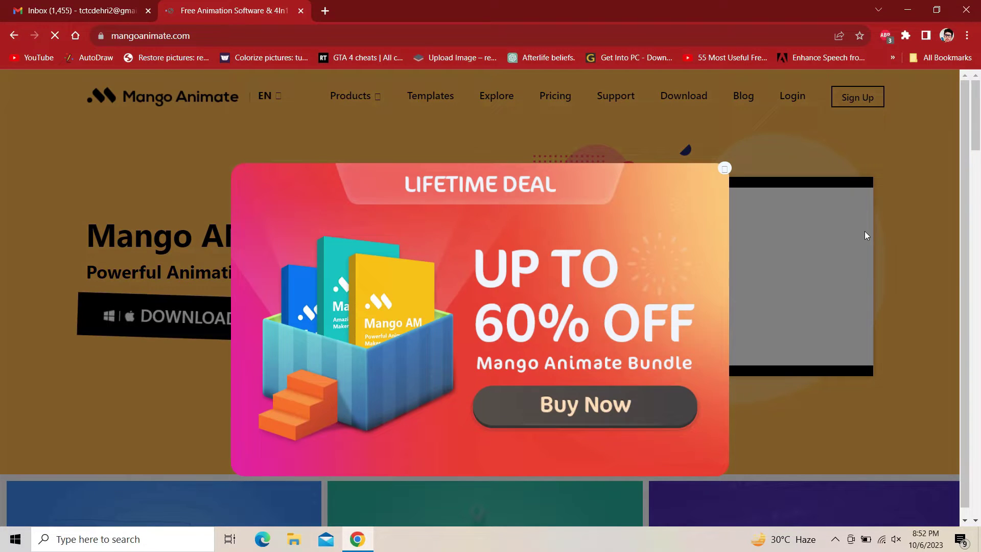
pyautogui.click(817, 182)
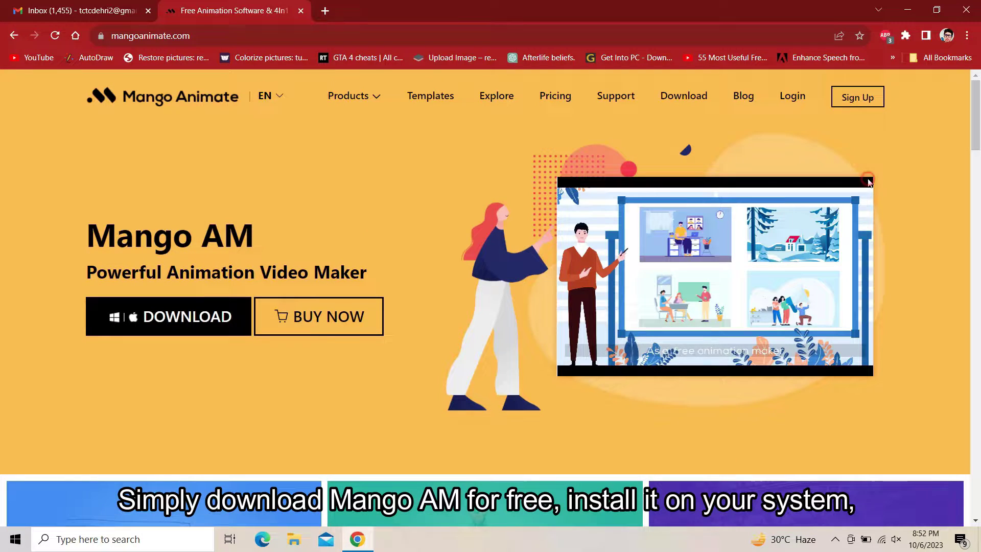
pyautogui.click(198, 317)
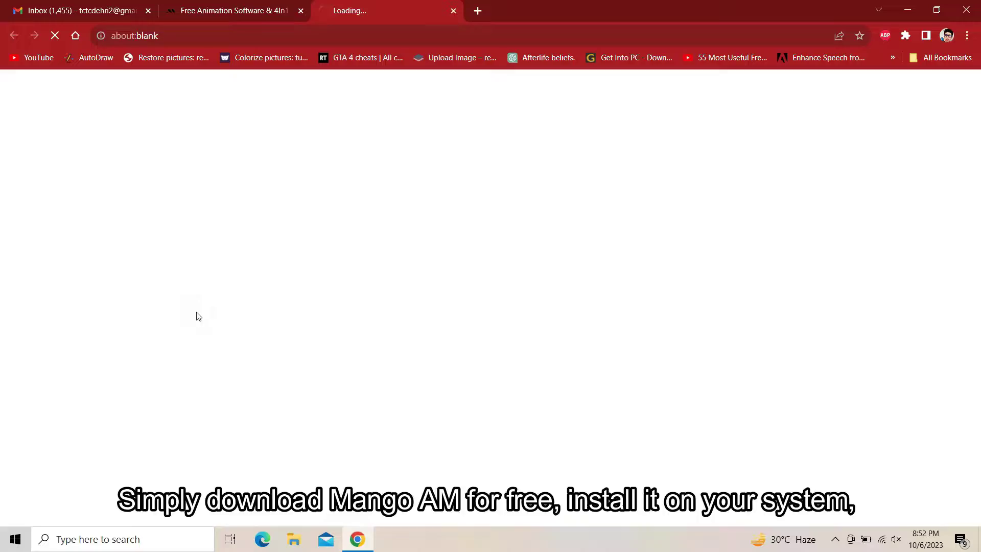
# - Confirm the installer download, then start a blank new Mango AM project
pyautogui.click(495, 323)
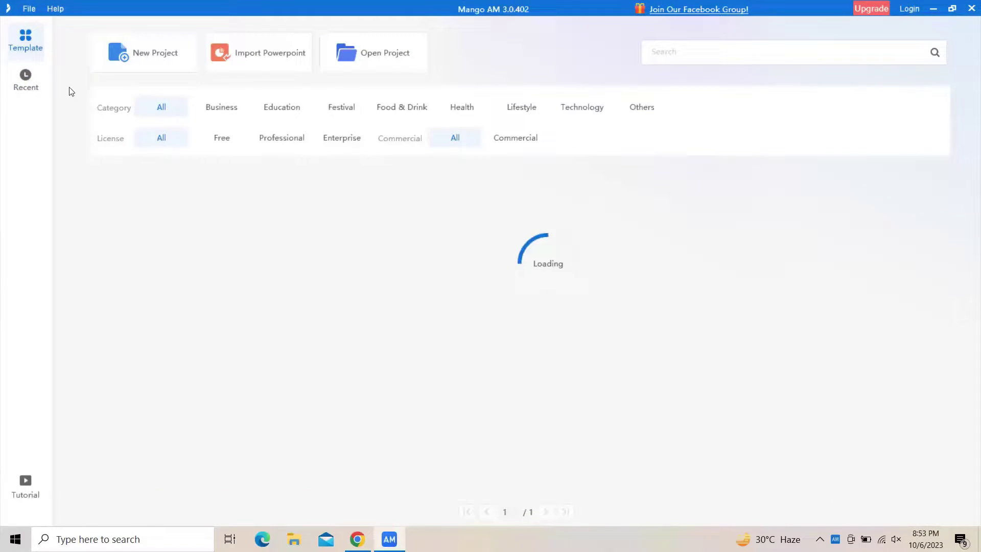
pyautogui.click(142, 59)
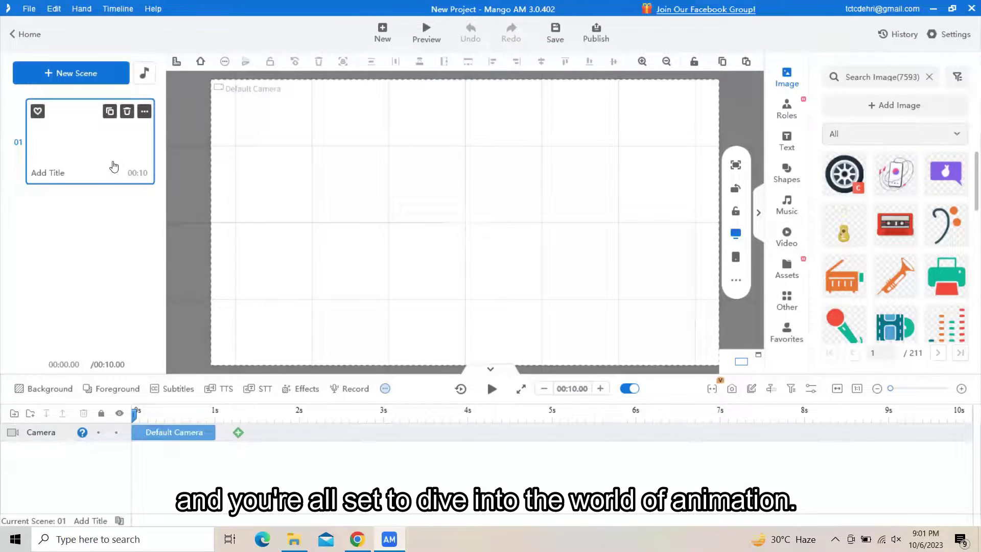
# - Replace the first scene with the official Halloween Party scene template
pyautogui.rightClick(114, 164)
pyautogui.moveTo(142, 249)
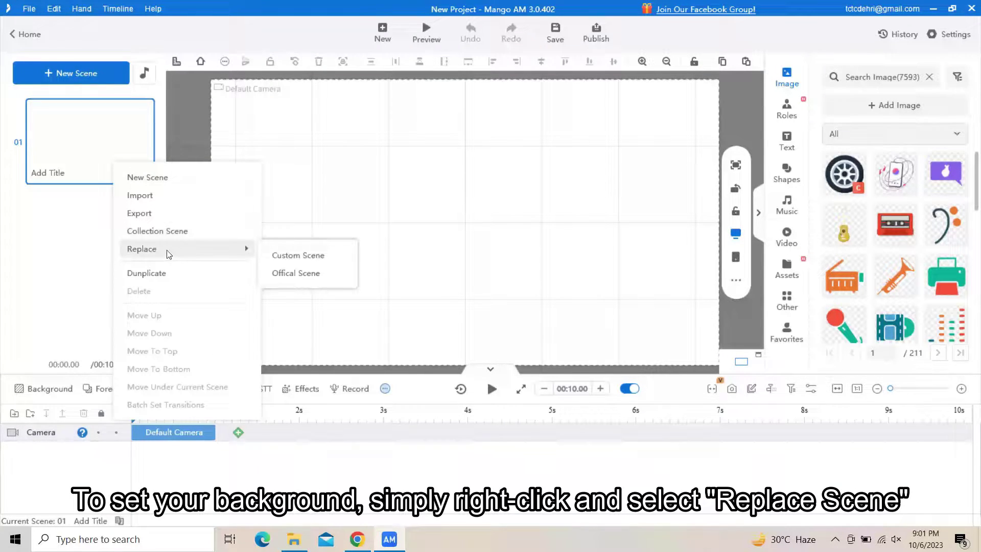
pyautogui.click(296, 272)
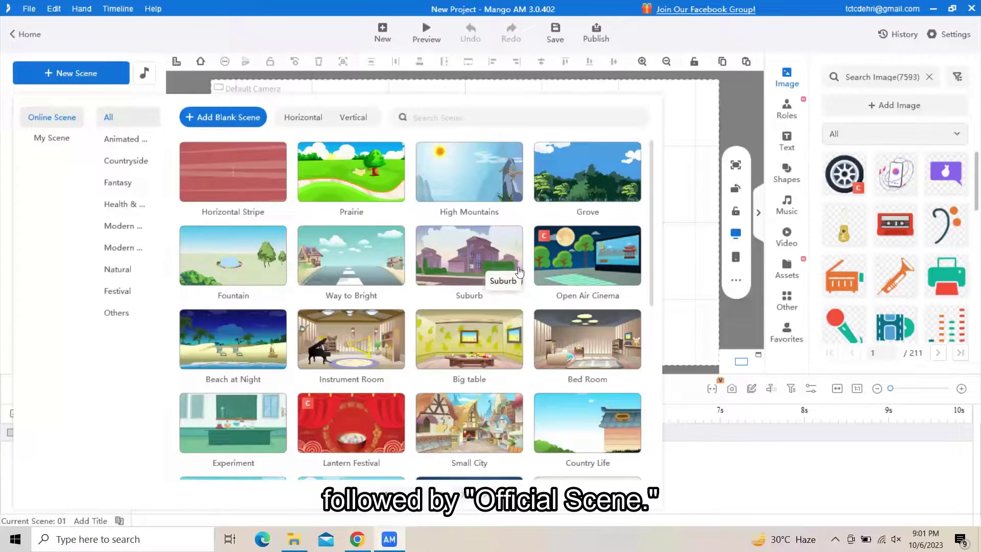
pyautogui.scroll(-3, 467, 276)
pyautogui.scroll(-3, 516, 283)
pyautogui.click(126, 140)
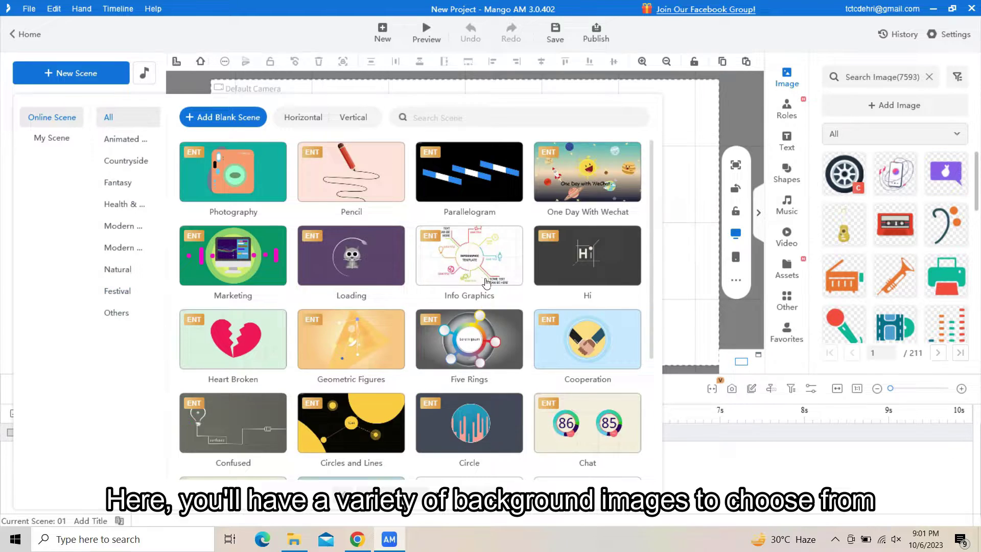
pyautogui.scroll(-3, 488, 294)
pyautogui.scroll(-2, 429, 429)
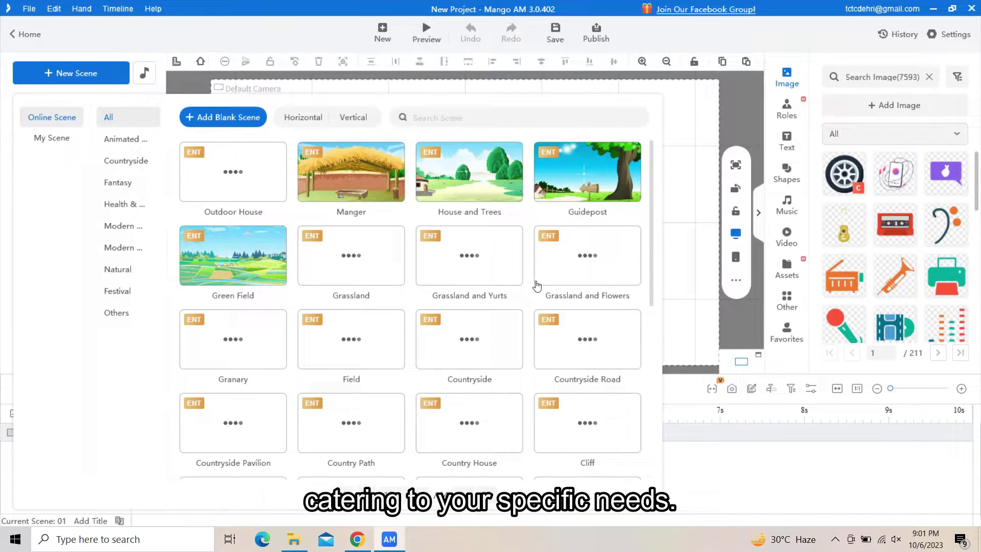
pyautogui.scroll(-3, 529, 307)
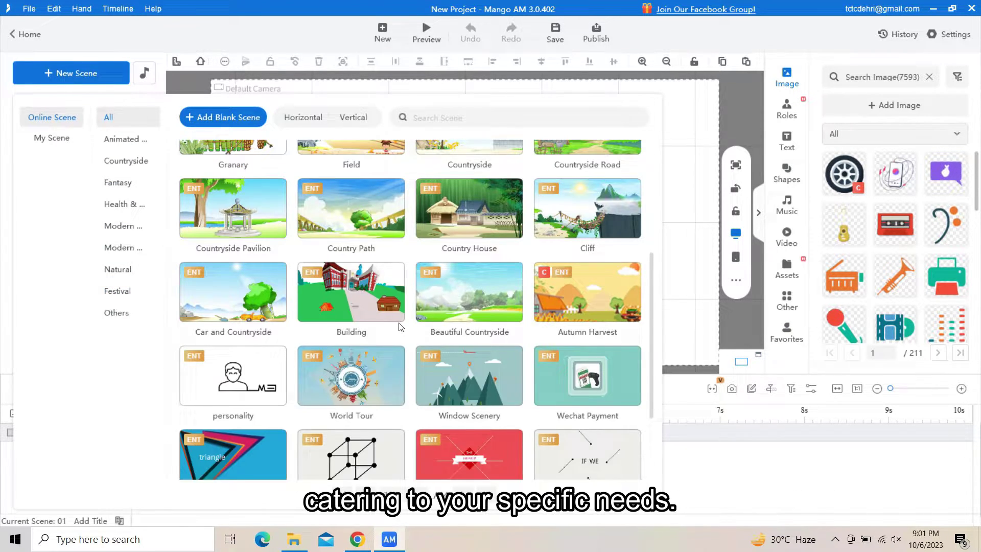
pyautogui.scroll(-3, 537, 294)
pyautogui.scroll(-3, 541, 307)
pyautogui.scroll(-3, 541, 308)
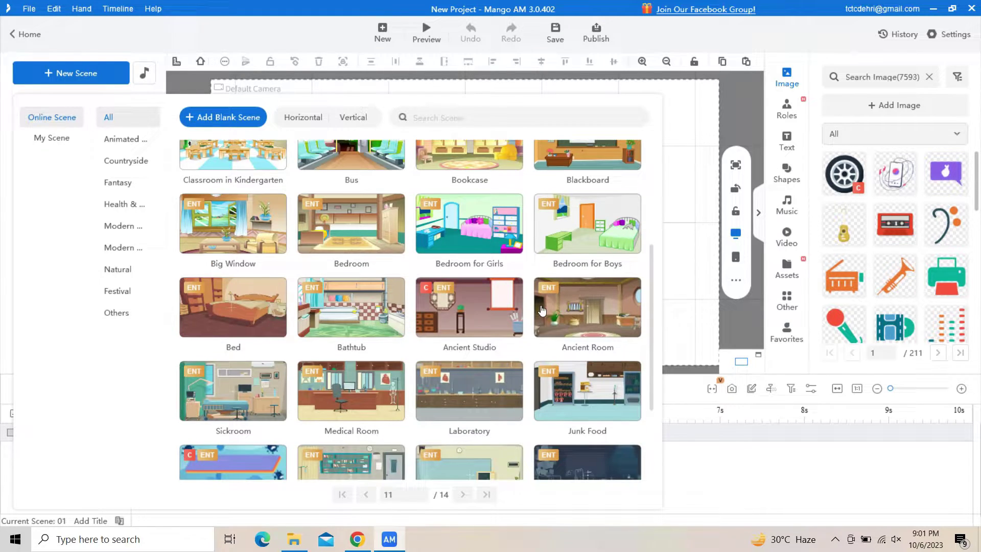
pyautogui.scroll(-3, 541, 310)
pyautogui.click(587, 427)
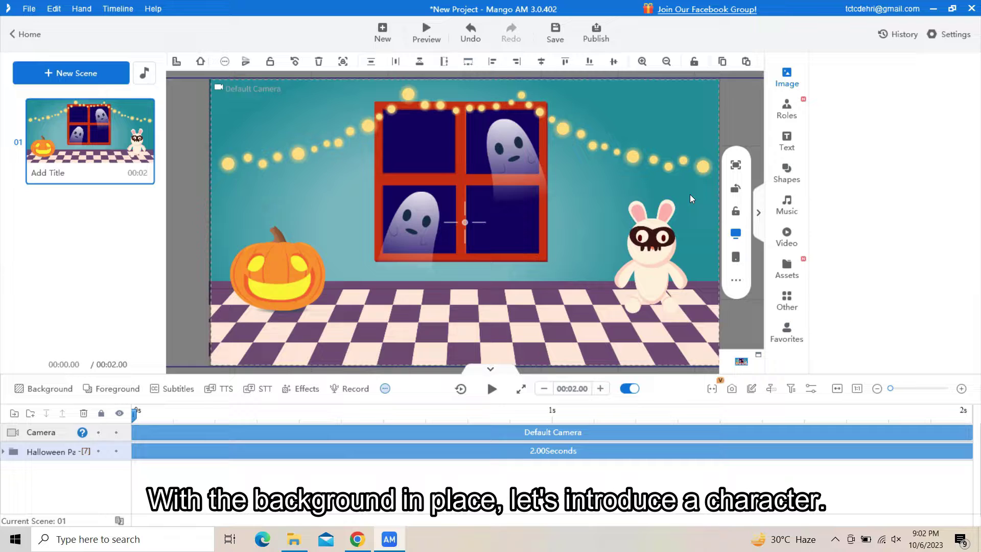
# - Add the official Little Boy character with the Running2 motion to the scene
pyautogui.click(783, 113)
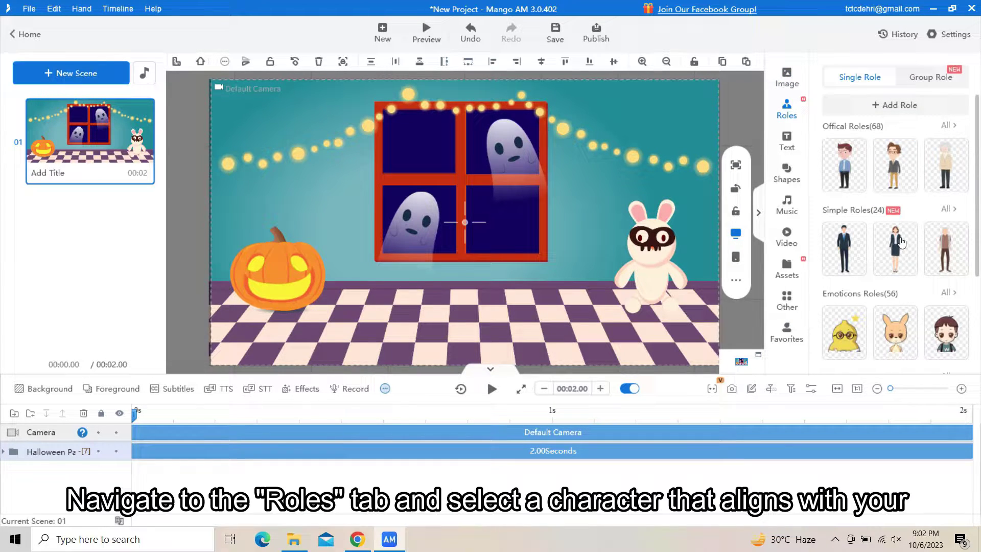
pyautogui.scroll(-3, 902, 276)
pyautogui.scroll(-2, 902, 275)
pyautogui.scroll(4, 902, 277)
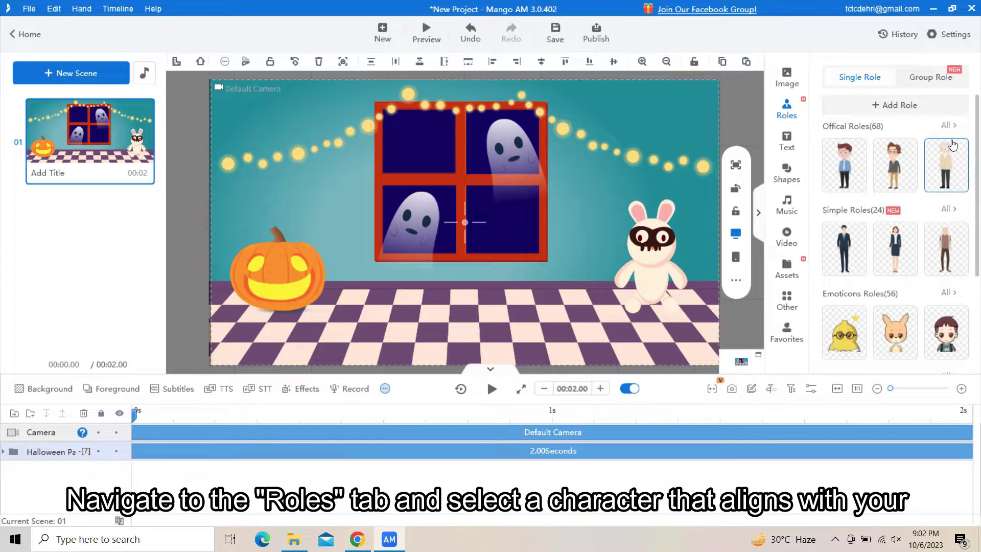
pyautogui.click(951, 125)
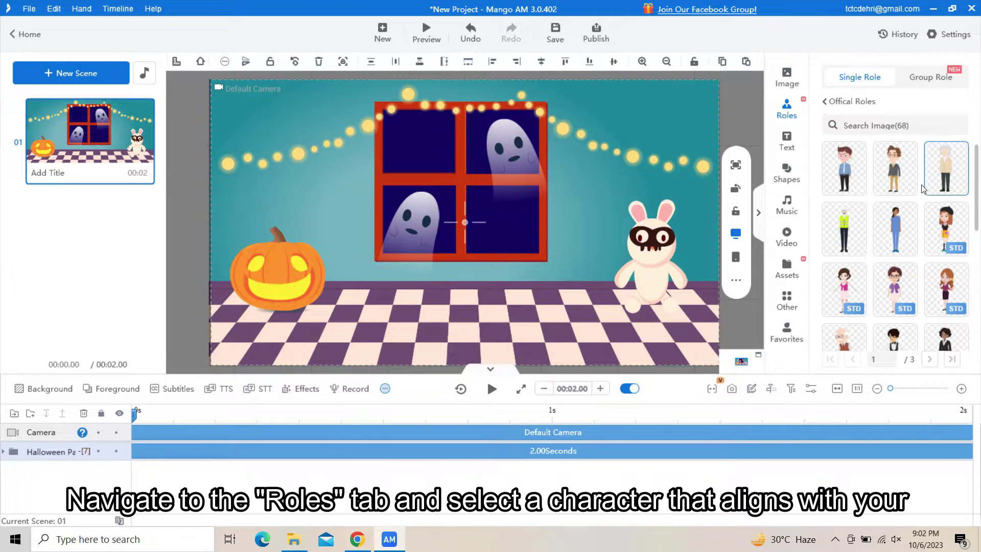
pyautogui.scroll(-2, 924, 188)
pyautogui.scroll(-3, 927, 199)
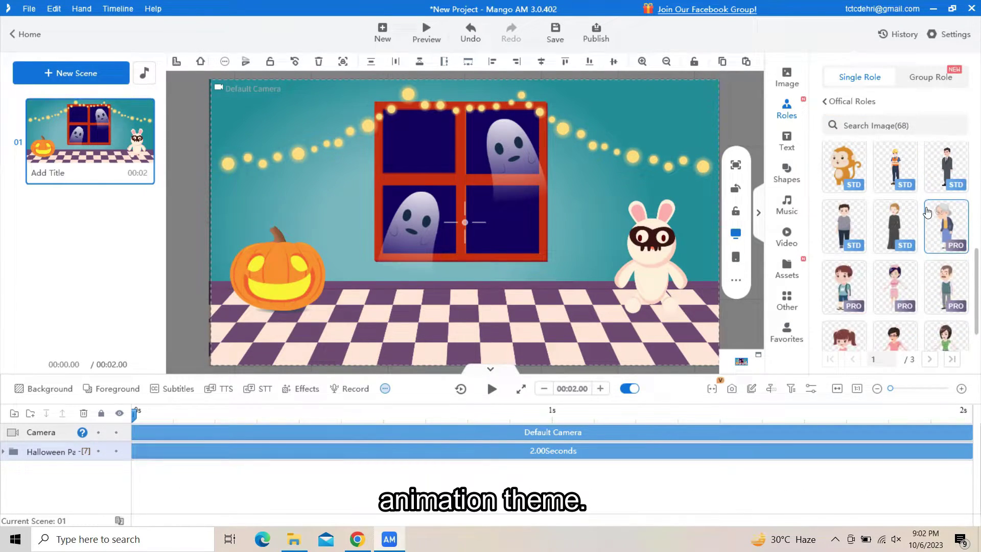
pyautogui.scroll(-1, 928, 212)
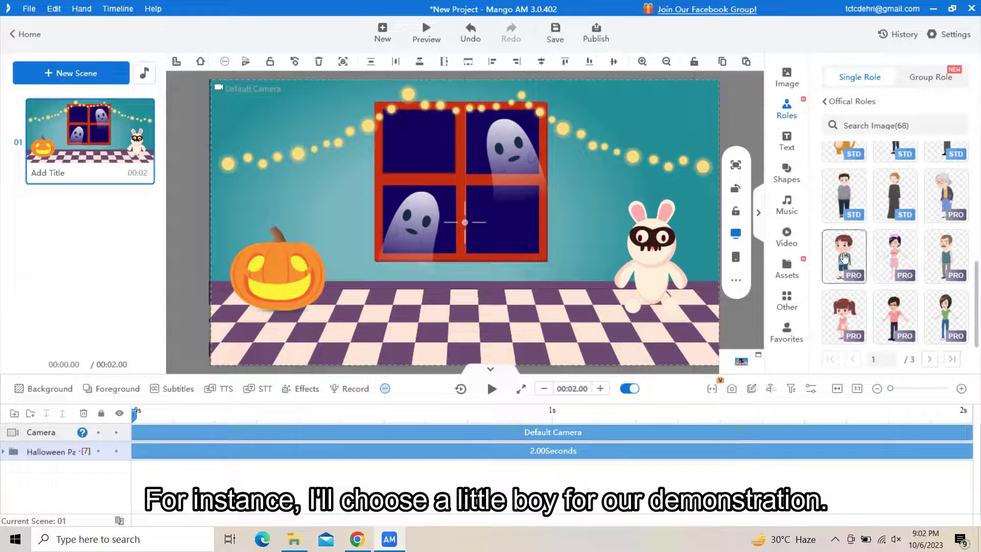
pyautogui.click(844, 257)
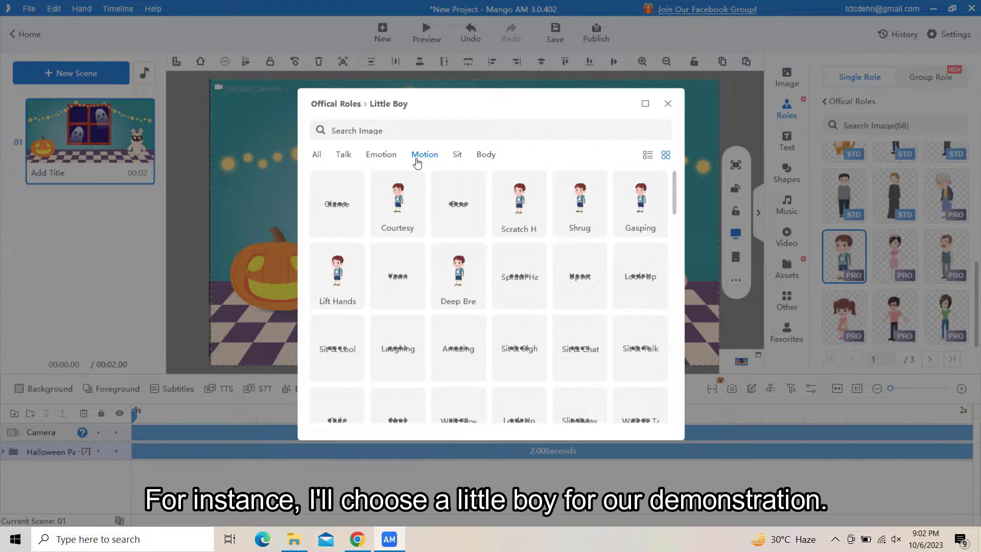
pyautogui.click(424, 154)
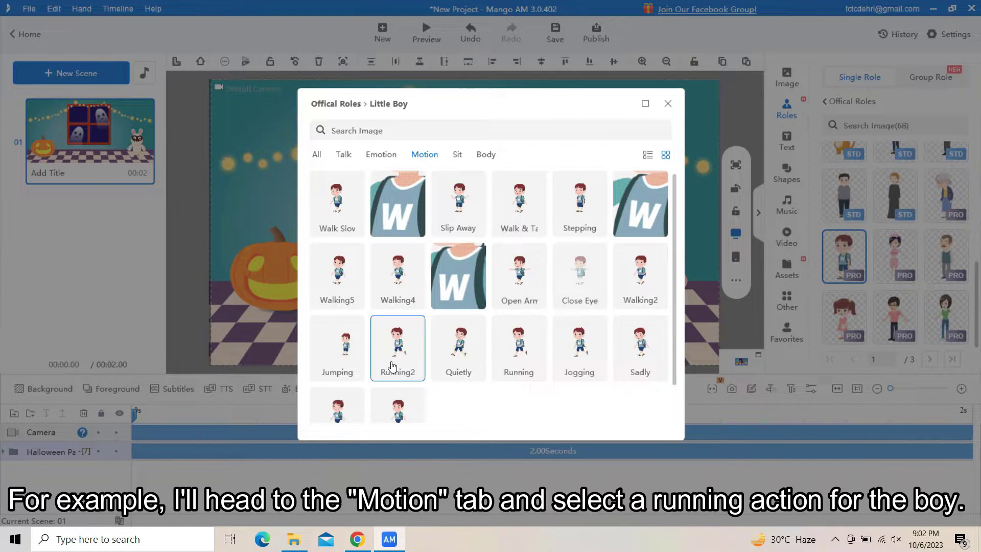
pyautogui.click(397, 349)
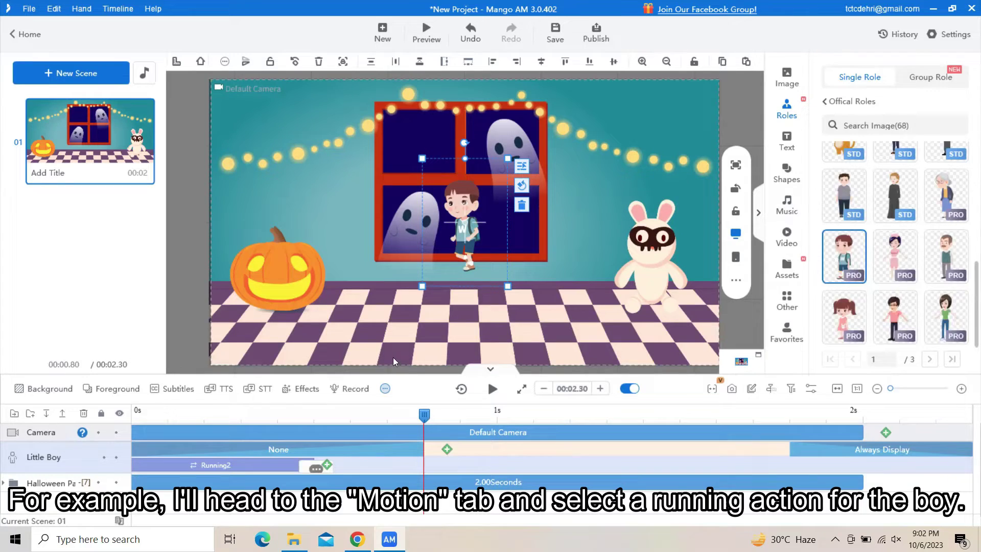
# - Enlarge the boy beside the rabbit, stretch Running2, and shorten his entrance to 0.23 s
pyautogui.moveTo(507, 159); pyautogui.dragTo(532, 122)
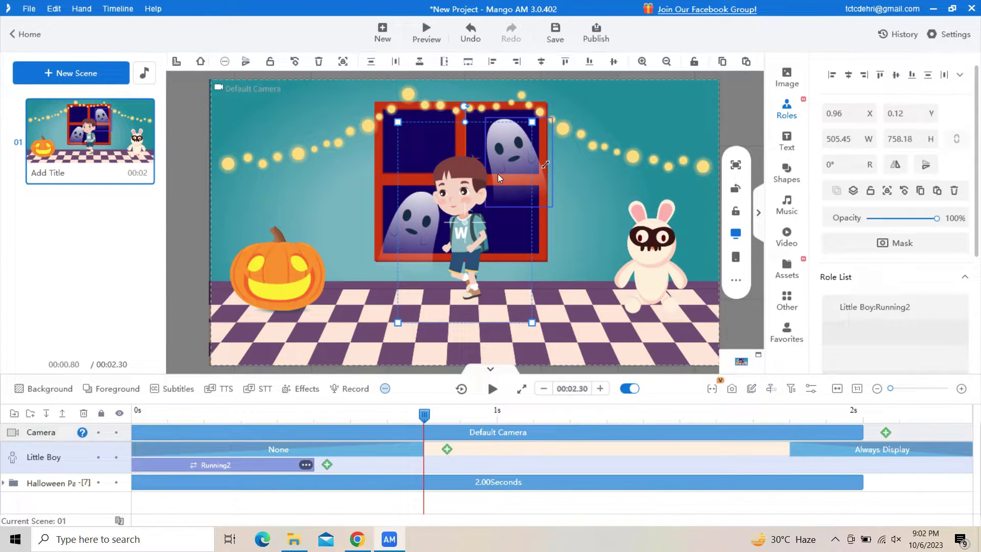
pyautogui.moveTo(498, 178); pyautogui.dragTo(707, 245)
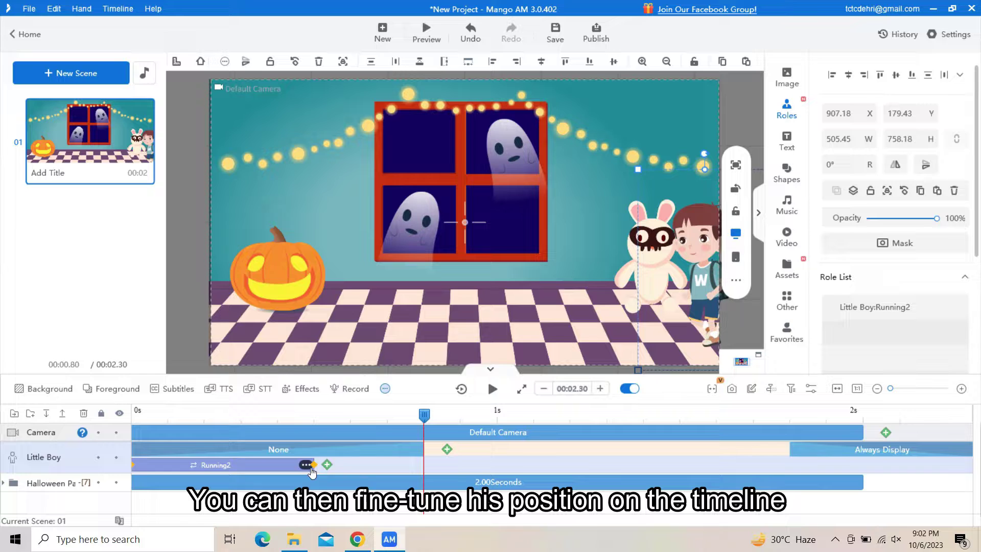
pyautogui.moveTo(306, 466); pyautogui.dragTo(916, 465)
pyautogui.moveTo(424, 449); pyautogui.dragTo(169, 449)
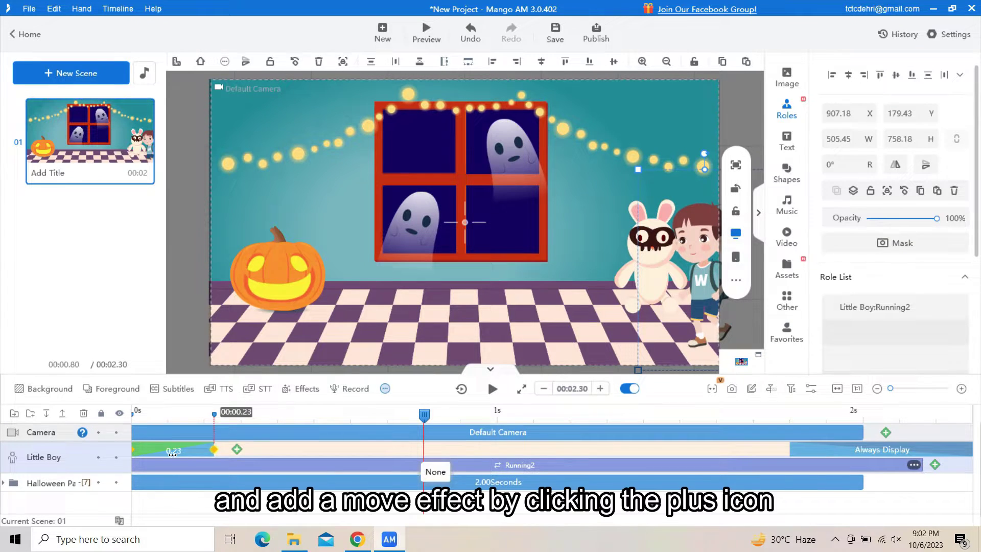
# - Give the boy a Move emphasis ending smaller, beside the pumpkin
pyautogui.click(168, 449)
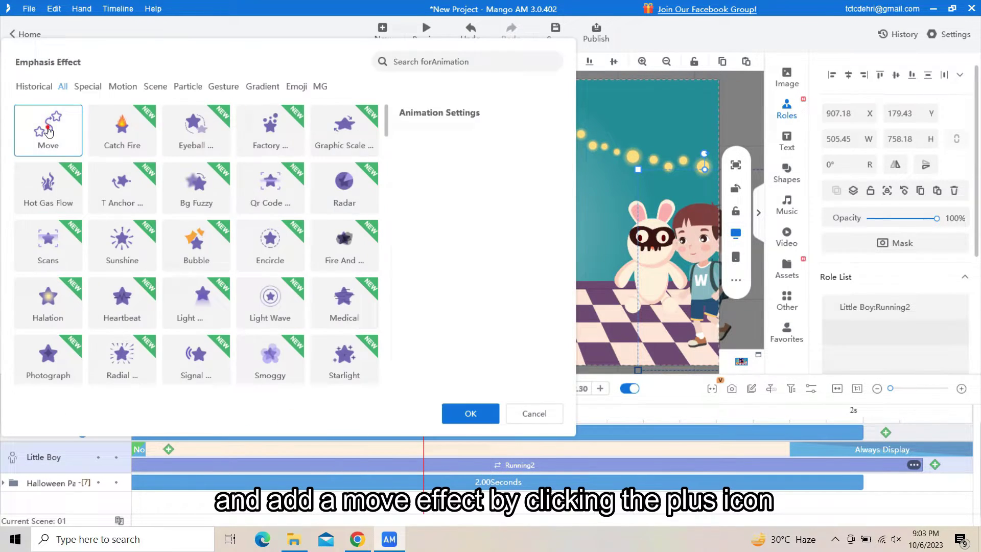
pyautogui.click(470, 414)
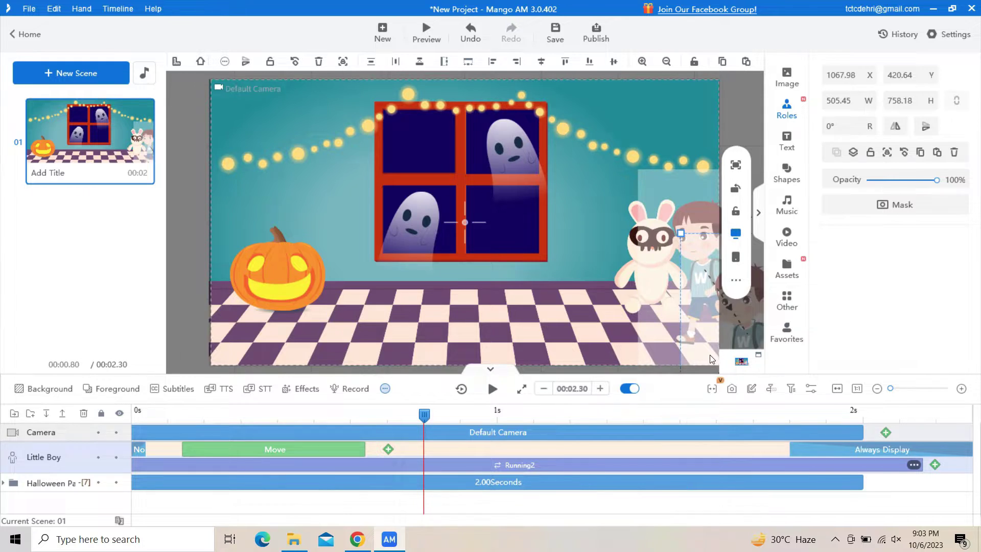
pyautogui.moveTo(659, 262)
pyautogui.mouseDown()
pyautogui.moveTo(368, 283)
pyautogui.moveTo(341, 272)
pyautogui.mouseUp()
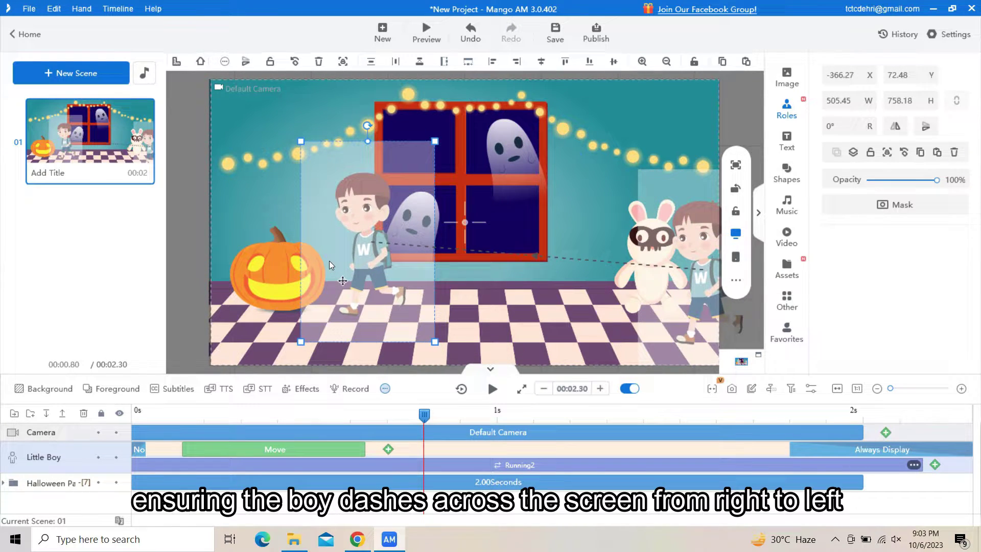
pyautogui.moveTo(434, 140); pyautogui.dragTo(415, 175)
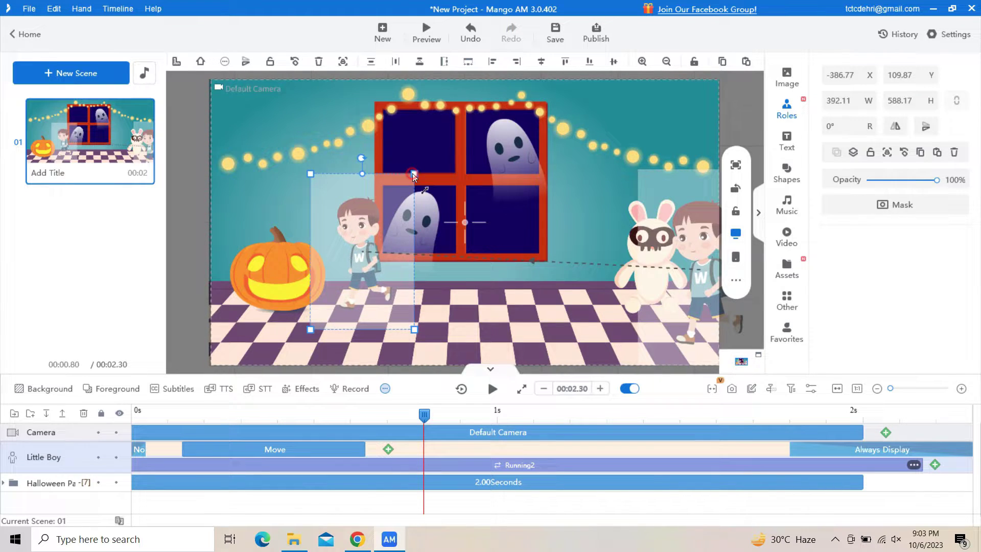
pyautogui.scroll(1, 388, 197)
pyautogui.moveTo(388, 199); pyautogui.dragTo(384, 202)
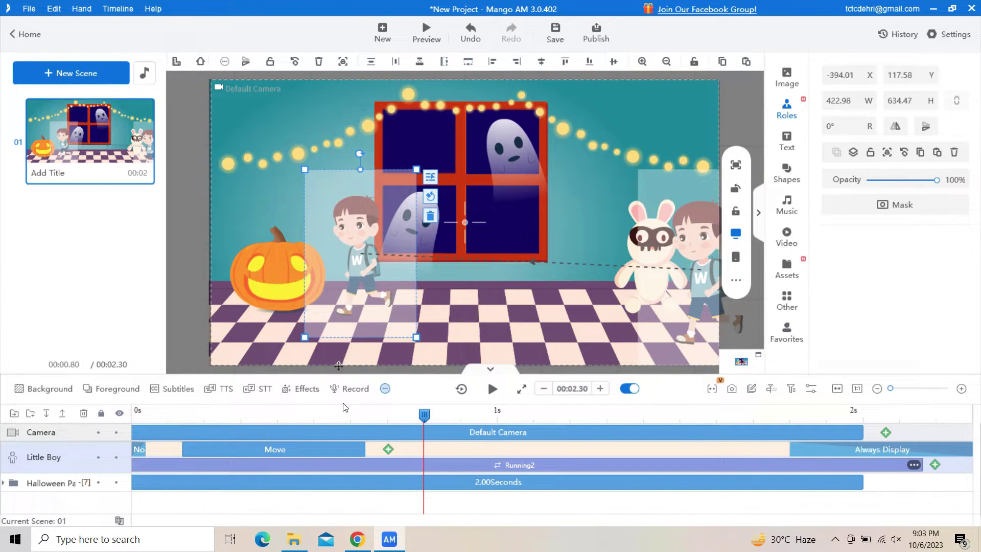
# - Lengthen the scene to 6.8 seconds, stretch Running2 across it, and preview
pyautogui.click(599, 388)
pyautogui.click(599, 389)
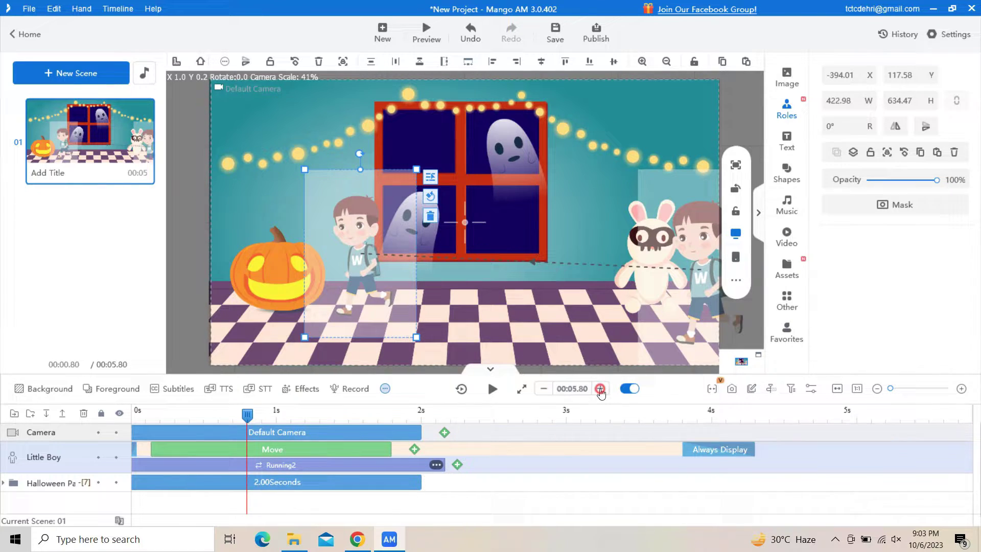
pyautogui.moveTo(245, 465)
pyautogui.mouseDown()
pyautogui.moveTo(395, 467)
pyautogui.moveTo(701, 450)
pyautogui.mouseUp()
pyautogui.click(492, 389)
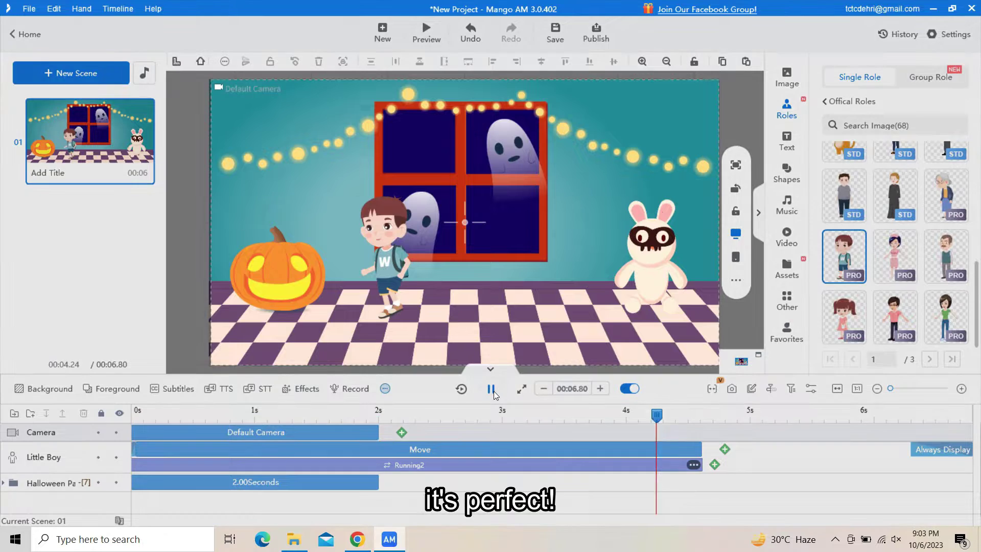
pyautogui.click(493, 389)
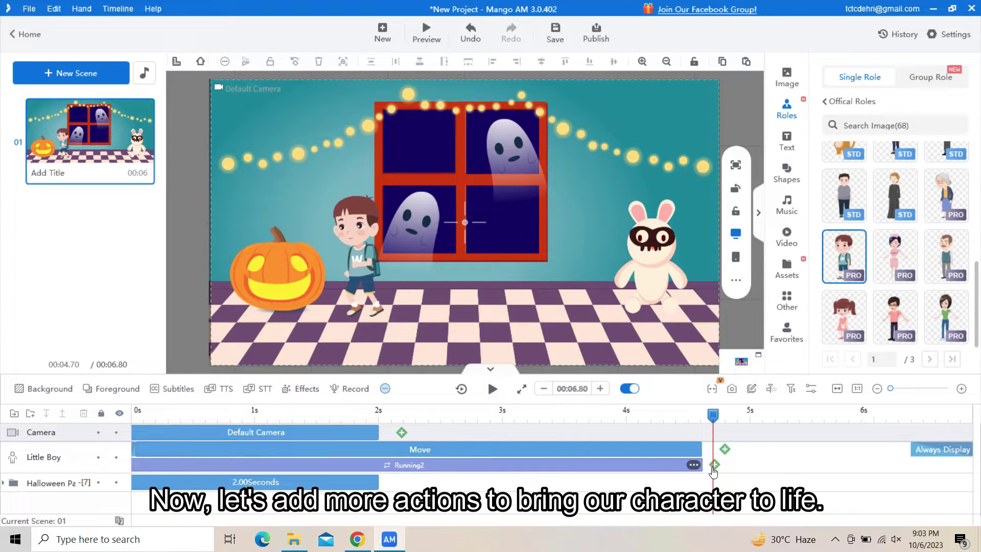
# - Add the Wrath emotion action to the boy after his run
pyautogui.doubleClick(724, 464)
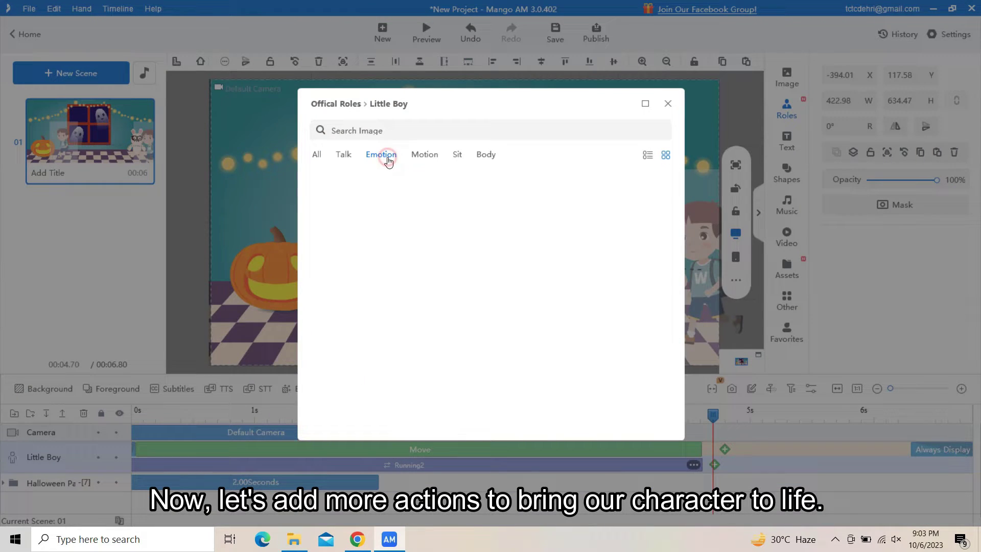
pyautogui.click(381, 155)
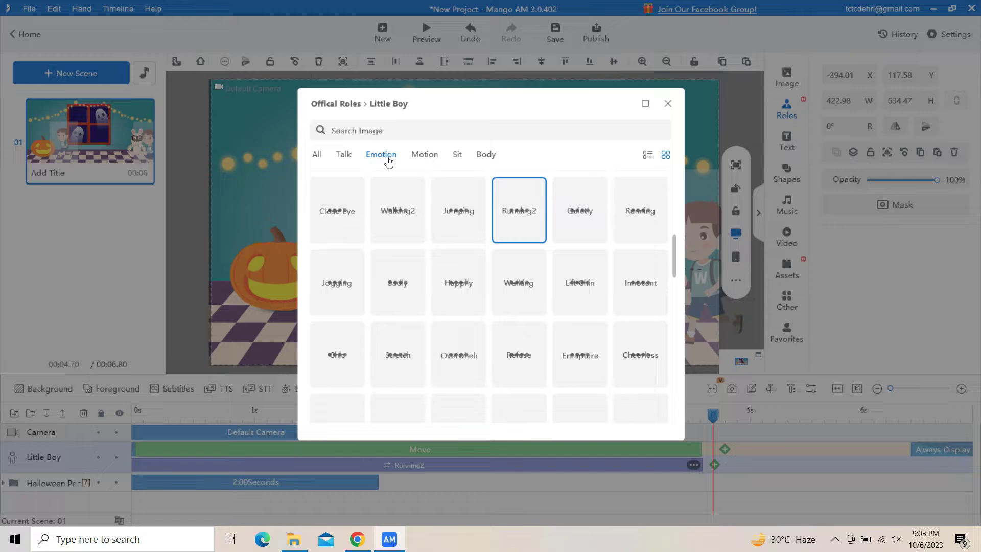
pyautogui.click(424, 154)
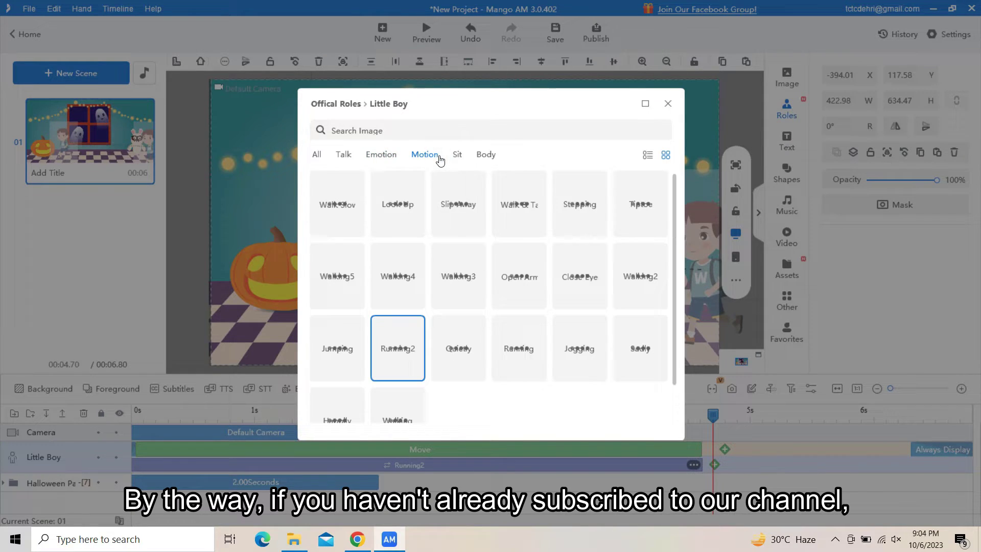
pyautogui.click(381, 155)
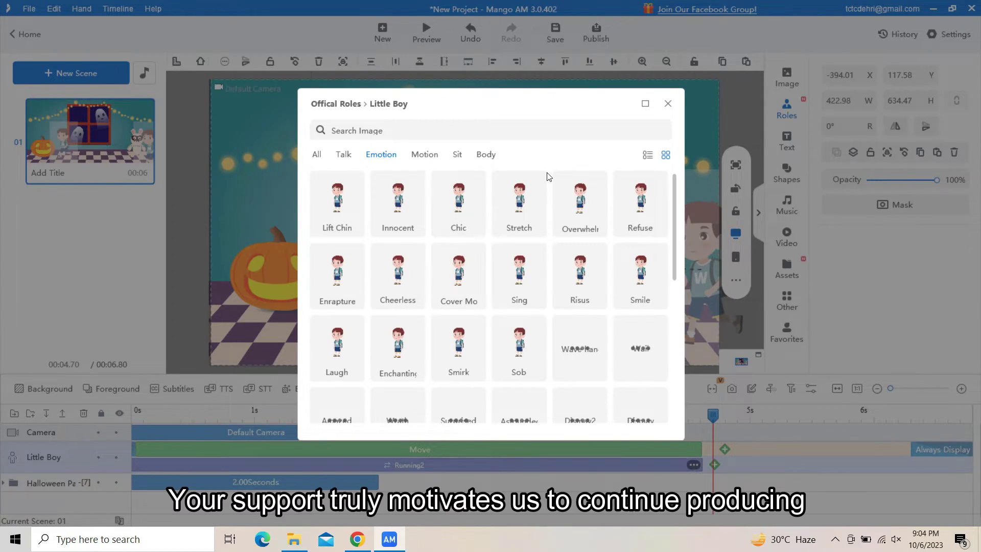
pyautogui.scroll(-1, 546, 230)
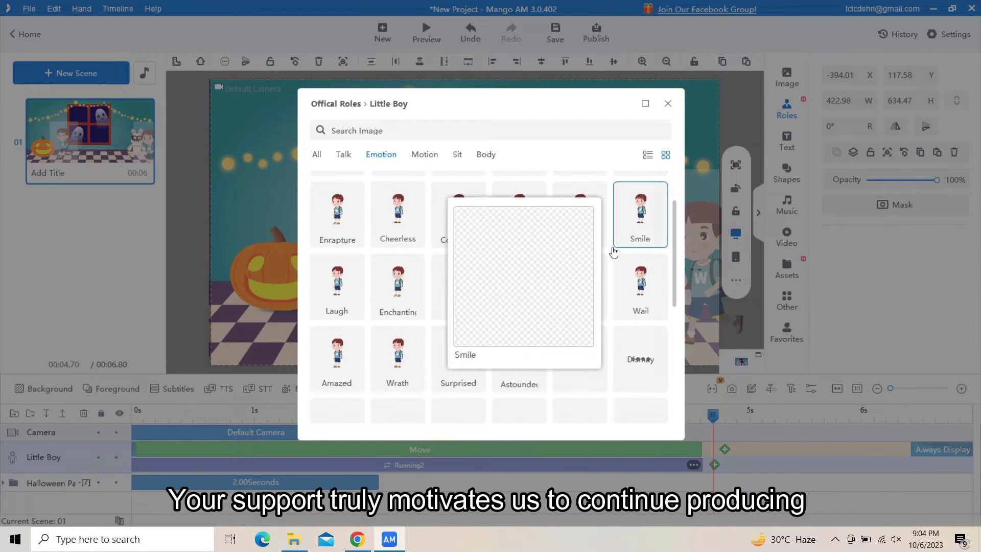
pyautogui.doubleClick(402, 354)
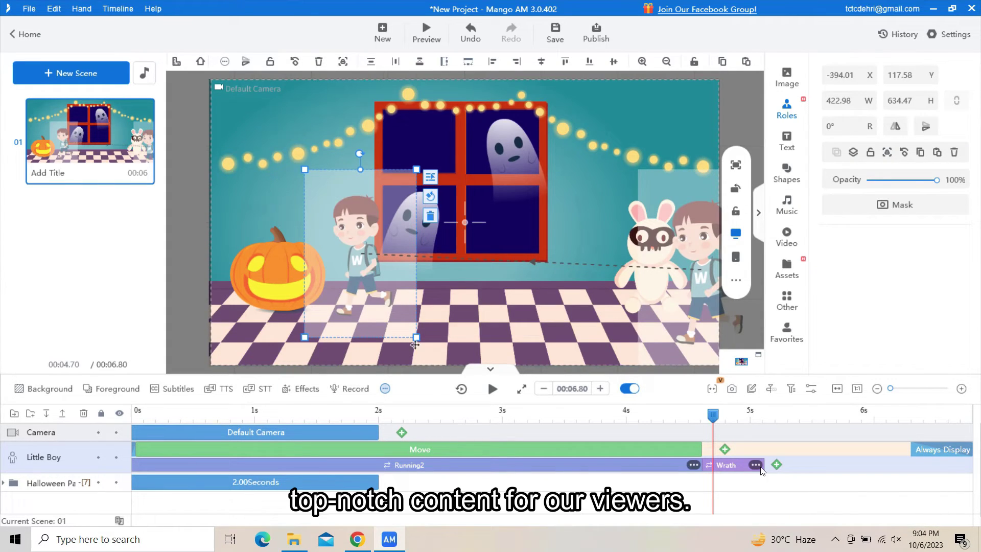
# - Stretch Wrath toward the end, extend the scene to 11.8 seconds, and preview
pyautogui.moveTo(765, 465); pyautogui.dragTo(881, 465)
pyautogui.click(491, 389)
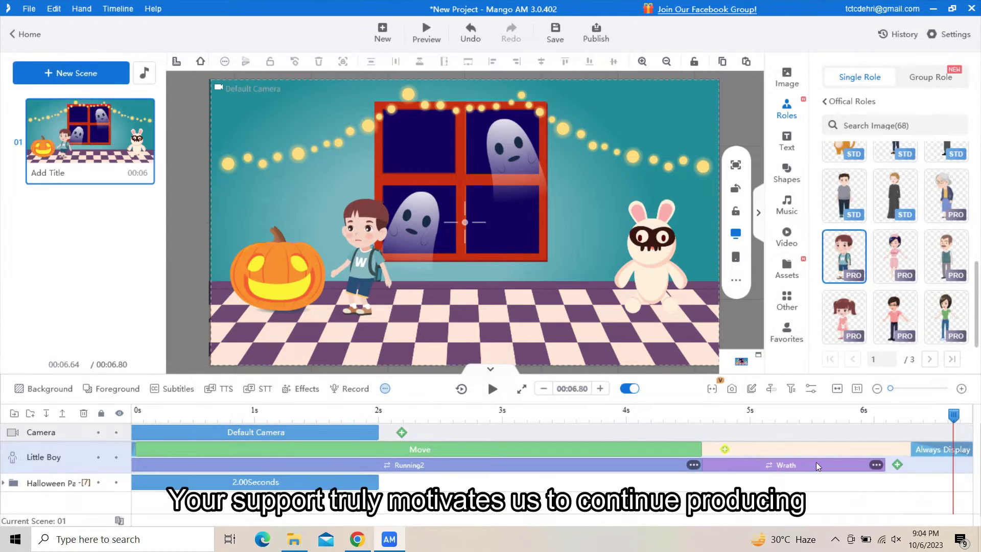
pyautogui.moveTo(882, 465); pyautogui.dragTo(964, 465)
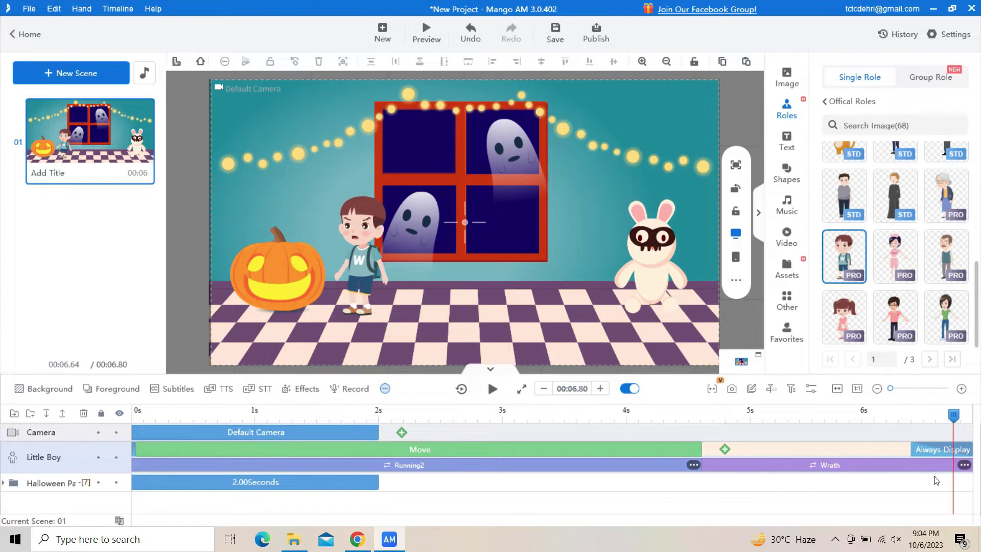
pyautogui.click(600, 388)
pyautogui.click(601, 389)
pyautogui.click(600, 388)
pyautogui.click(491, 390)
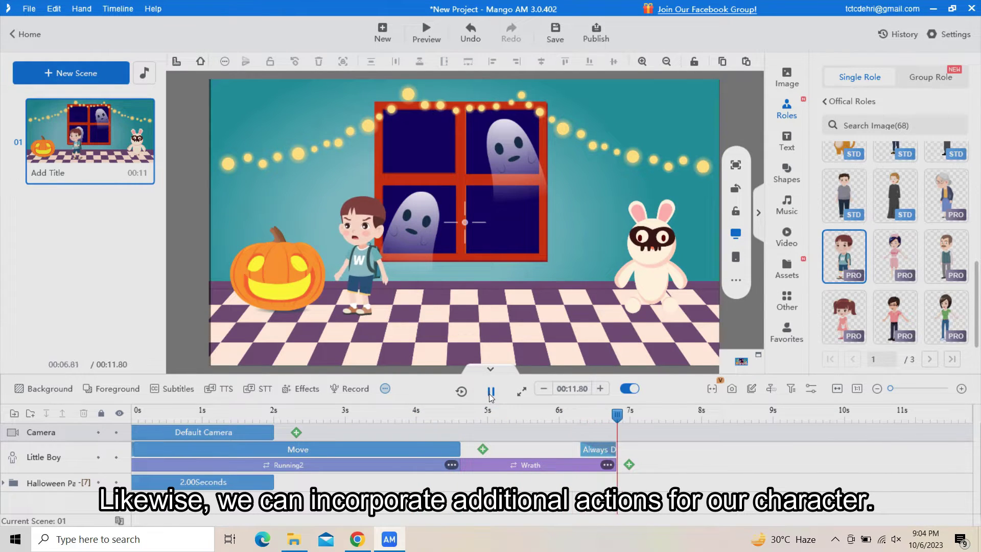
# - Move Always Display to the timeline end and add the Surprised action after Wrath
pyautogui.click(491, 392)
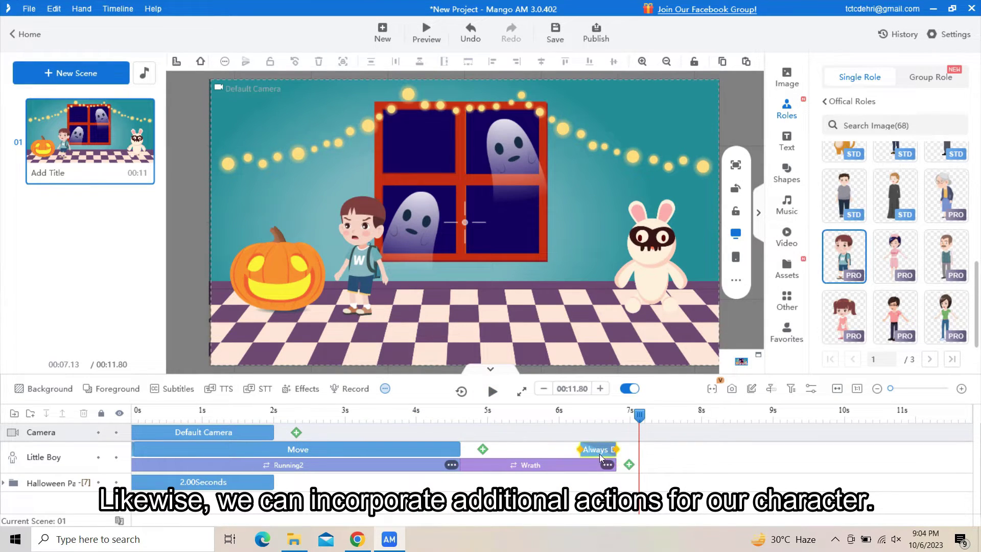
pyautogui.moveTo(598, 450); pyautogui.dragTo(954, 449)
pyautogui.doubleClick(633, 465)
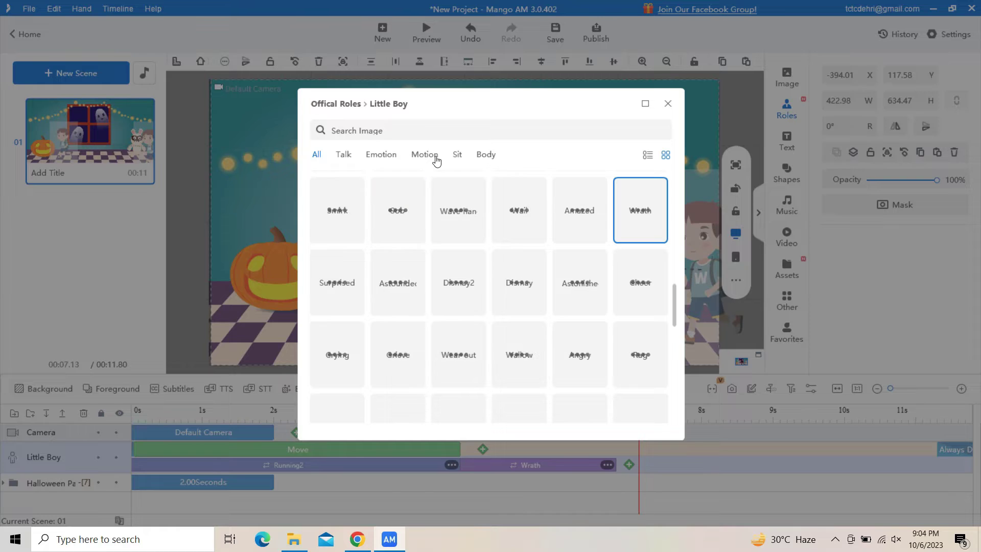
pyautogui.click(437, 155)
pyautogui.click(382, 155)
pyautogui.moveTo(458, 208)
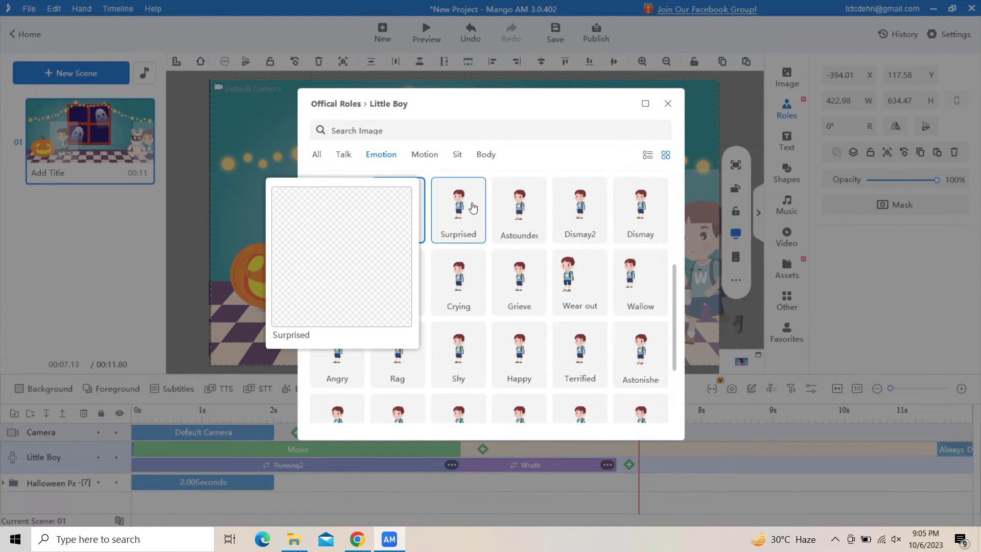
pyautogui.doubleClick(473, 207)
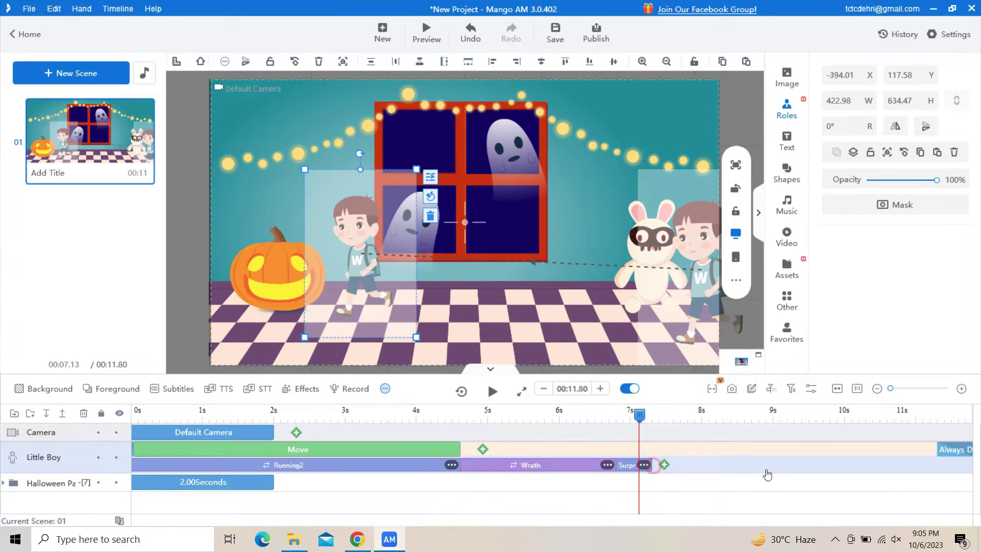
# - Preview the Surprised action from about 6.3 seconds, then open Publish
pyautogui.rightClick(731, 473)
pyautogui.press('Escape')
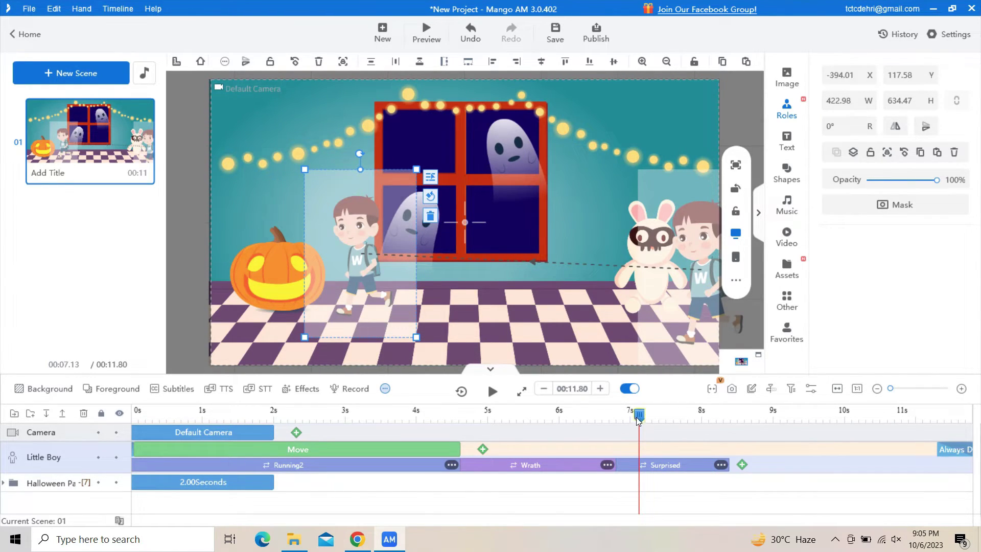
pyautogui.click(584, 414)
pyautogui.click(493, 391)
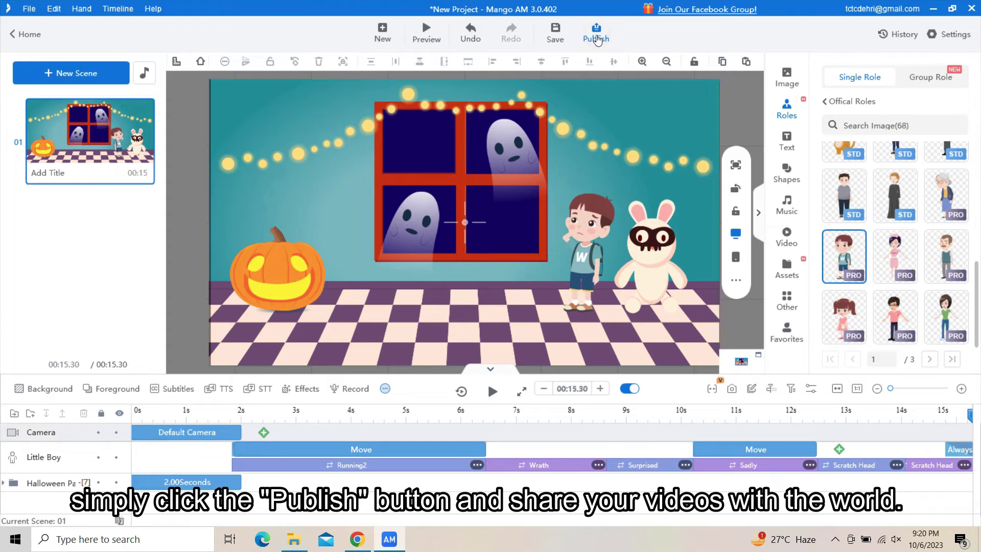
pyautogui.click(597, 38)
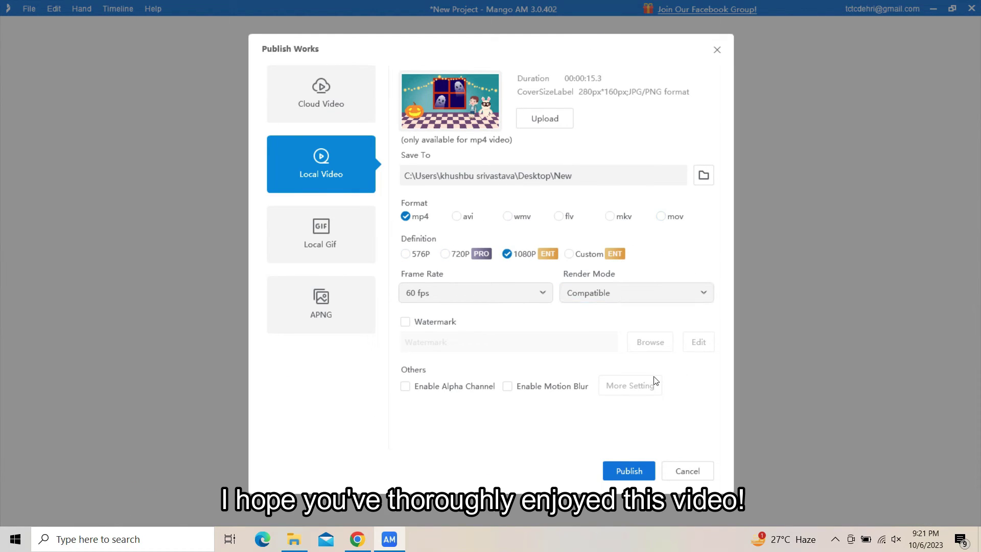
# - Export the 15.3-second scene as the 1080p local video New.mp4
pyautogui.click(629, 471)
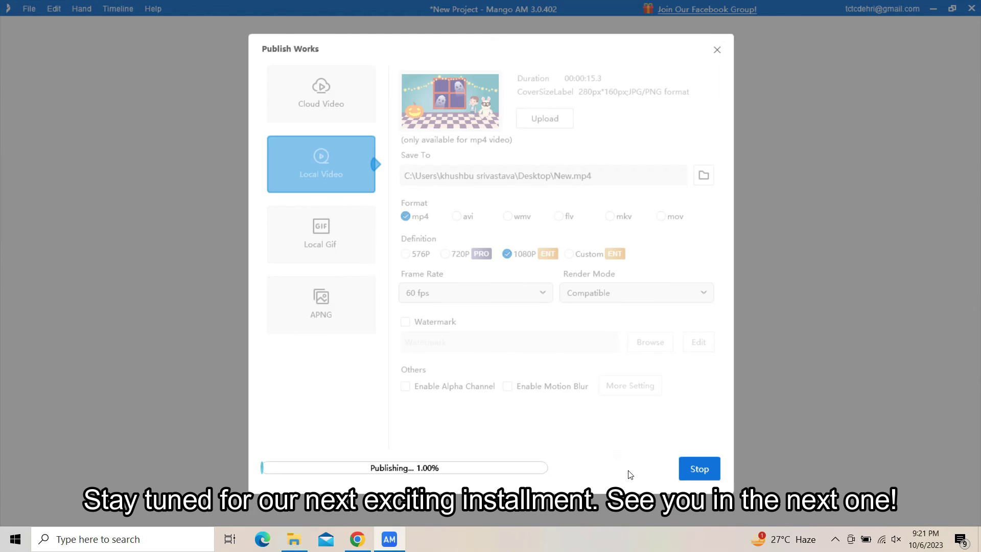